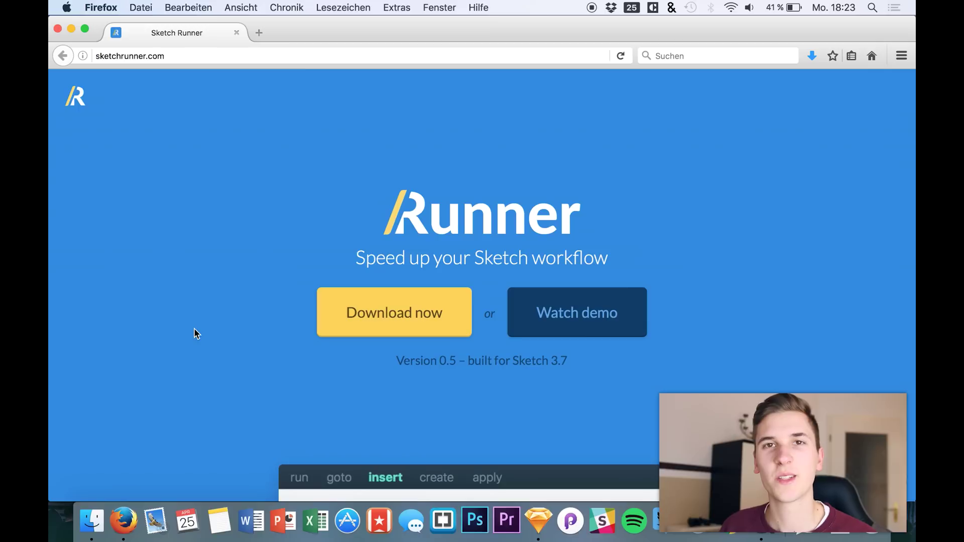
Launch the Runner command palette from Sketch's Plugins menu over the empty Untitled document
{"action": "scroll", "coordinate": [195, 329], "scroll_direction": "down", "scroll_amount": 10}
{"action": "scroll", "coordinate": [191, 263], "scroll_direction": "up", "scroll_amount": 5}
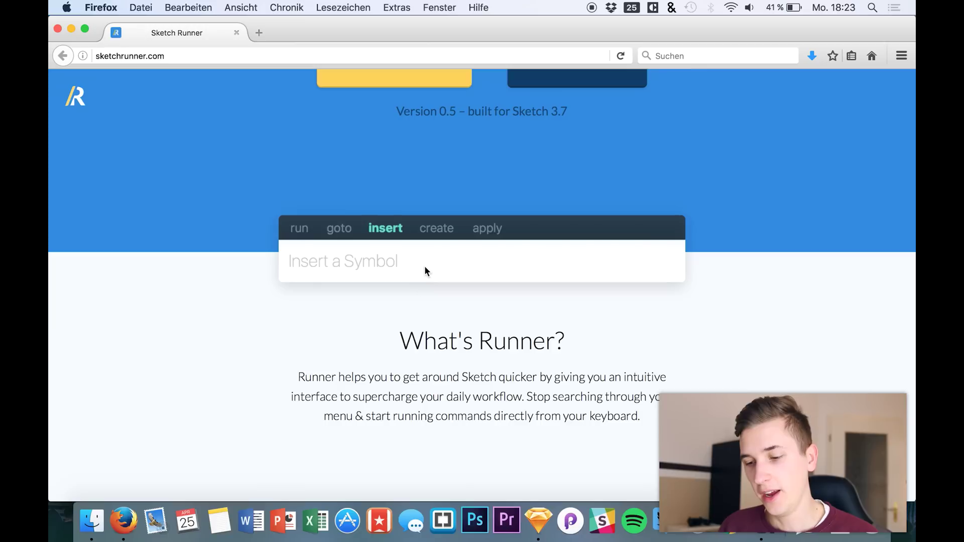
{"action": "scroll", "coordinate": [407, 294], "scroll_direction": "down", "scroll_amount": 10}
{"action": "scroll", "coordinate": [408, 296], "scroll_direction": "down", "scroll_amount": 4}
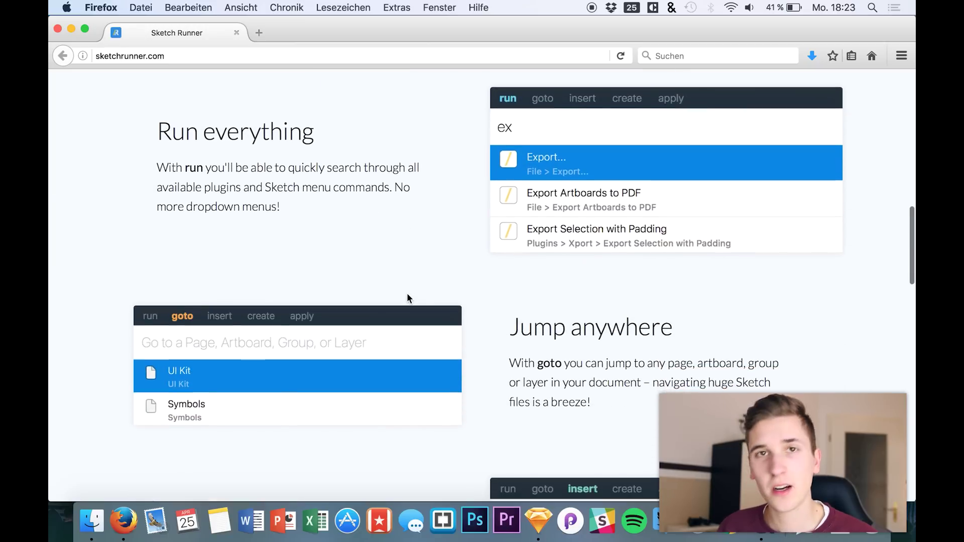
{"action": "scroll", "coordinate": [407, 295], "scroll_direction": "down", "scroll_amount": 4}
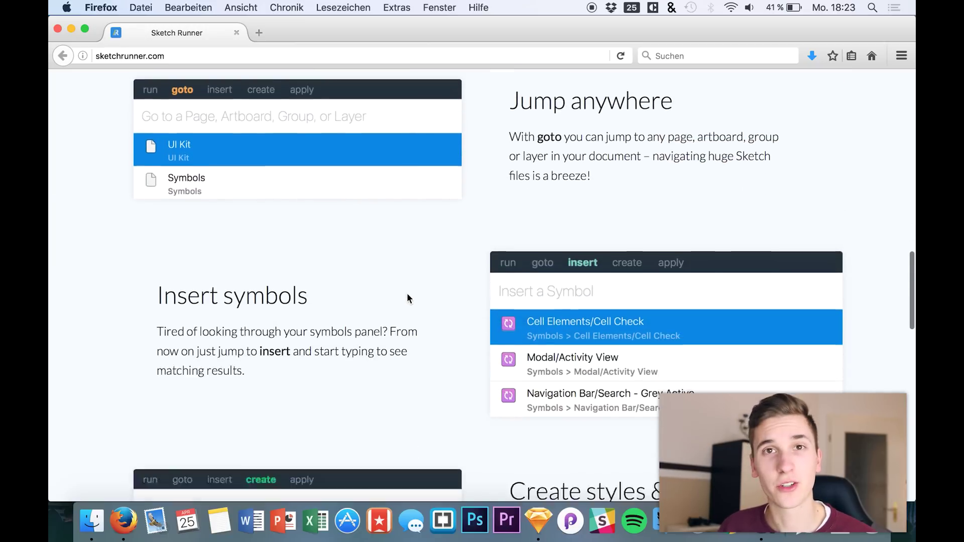
{"action": "scroll", "coordinate": [407, 295], "scroll_direction": "up", "scroll_amount": 11}
{"action": "scroll", "coordinate": [408, 296], "scroll_direction": "up", "scroll_amount": 6}
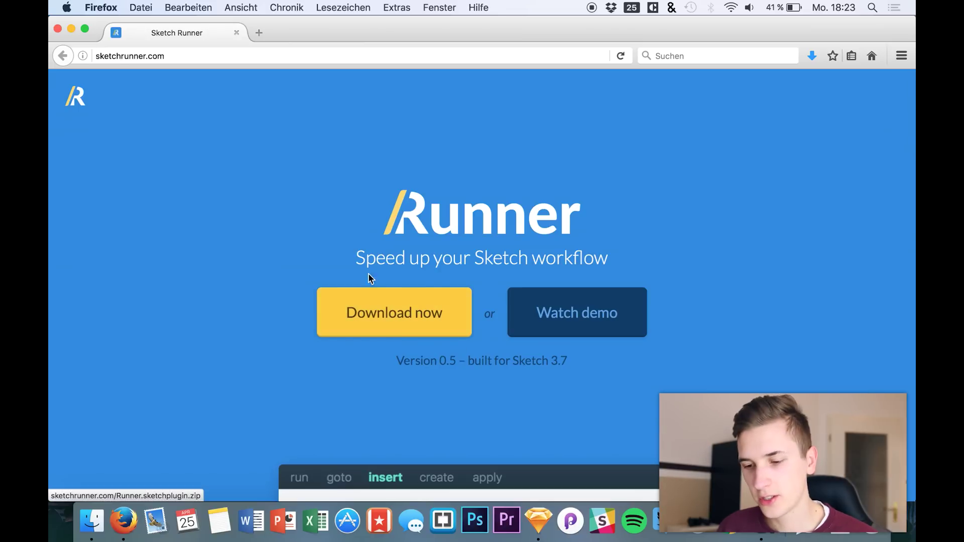
{"action": "left_click", "coordinate": [539, 520]}
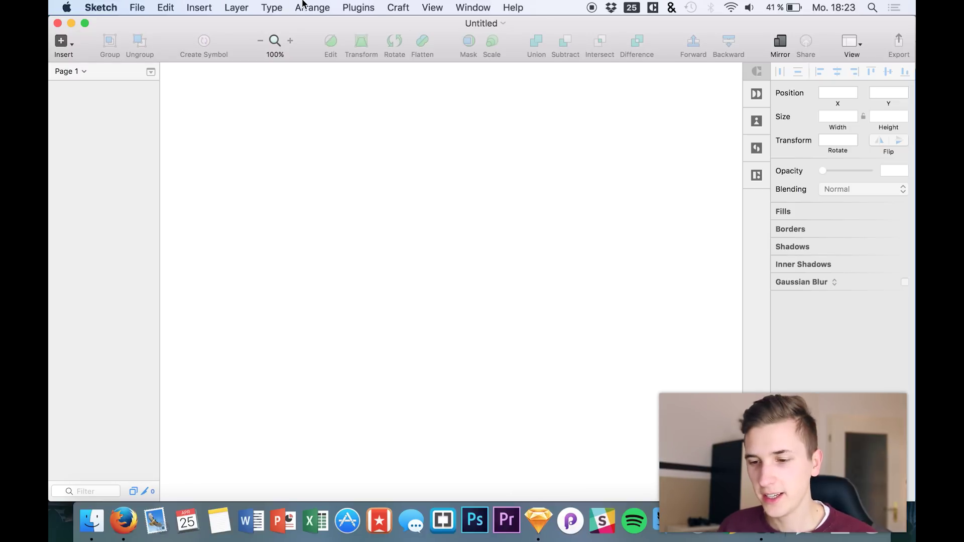
{"action": "left_click", "coordinate": [333, 4]}
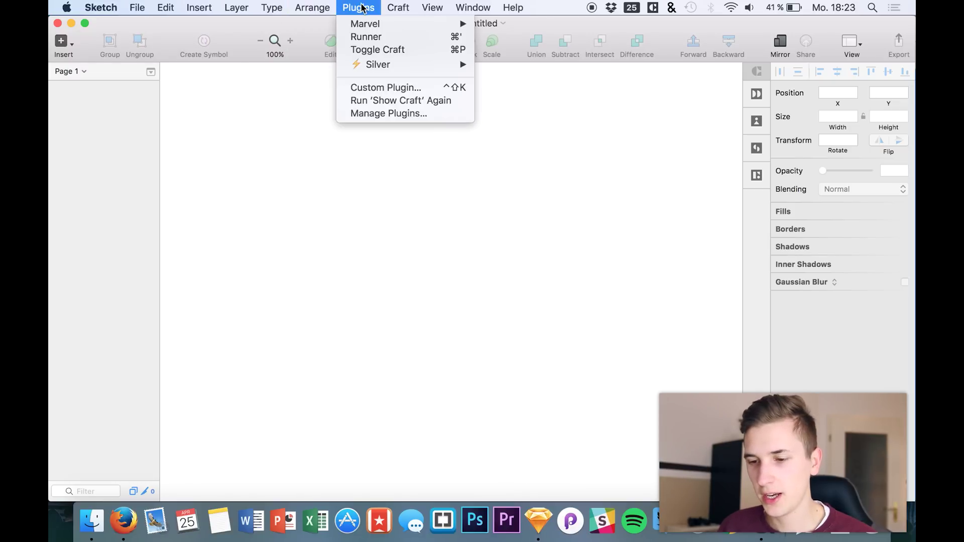
{"action": "left_click", "coordinate": [390, 38]}
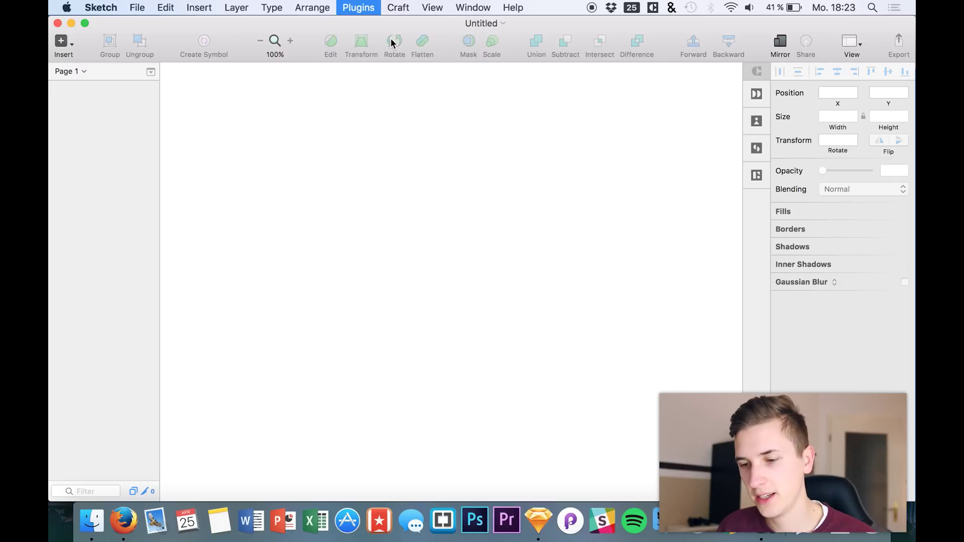
Move the Runner palette back to the top centre of the canvas
{"action": "left_click", "coordinate": [364, 9]}
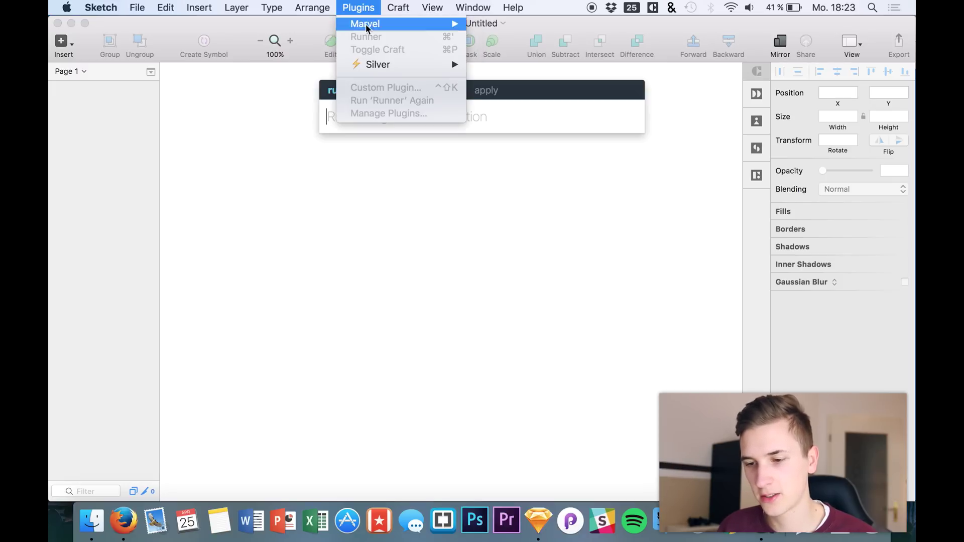
{"action": "left_click", "coordinate": [547, 92]}
{"action": "left_click_drag", "start_coordinate": [515, 94], "coordinate": [770, 448]}
{"action": "left_click_drag", "start_coordinate": [676, 437], "coordinate": [415, 201]}
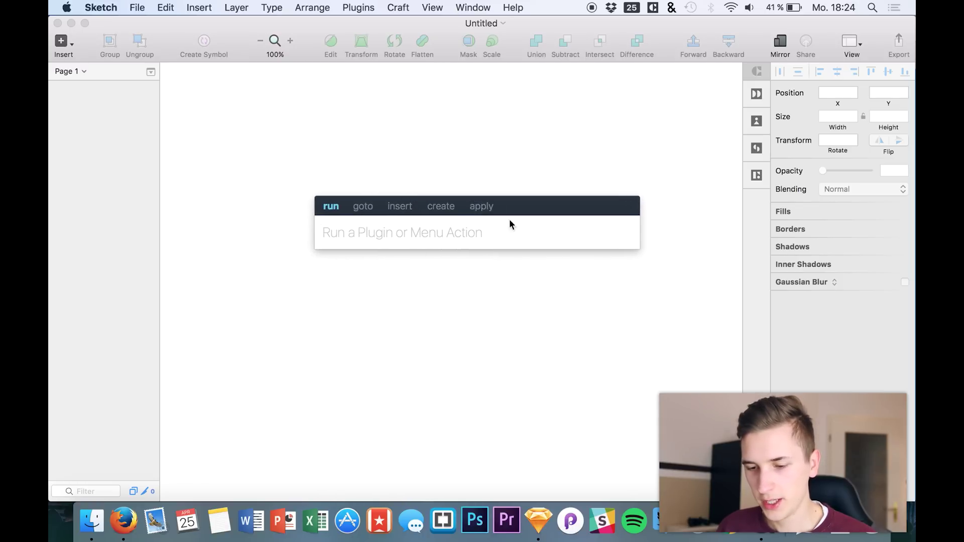
{"action": "left_click", "coordinate": [123, 520]}
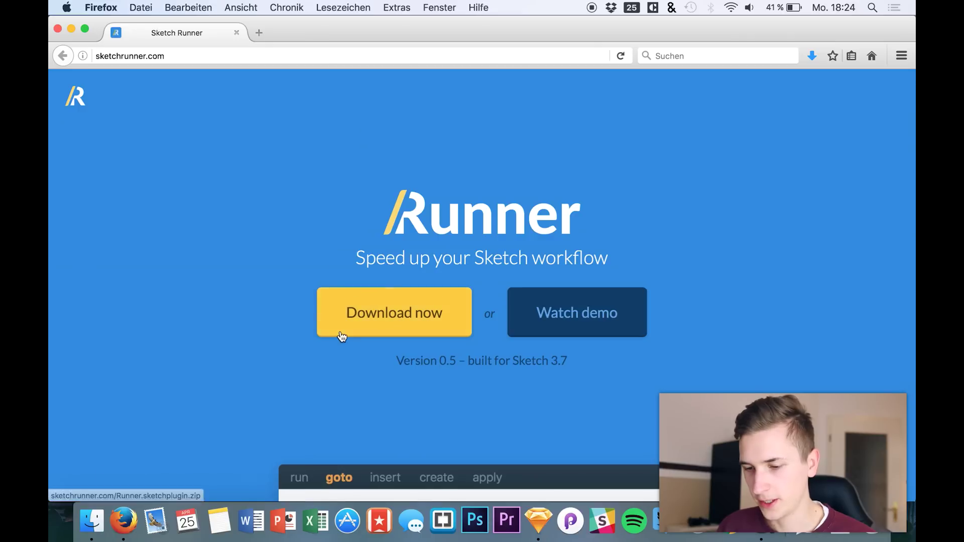
Open do-sketch.zip from Firefox's Downloads list so Archive Utility extracts it
{"action": "scroll", "coordinate": [340, 334], "scroll_direction": "down", "scroll_amount": 10}
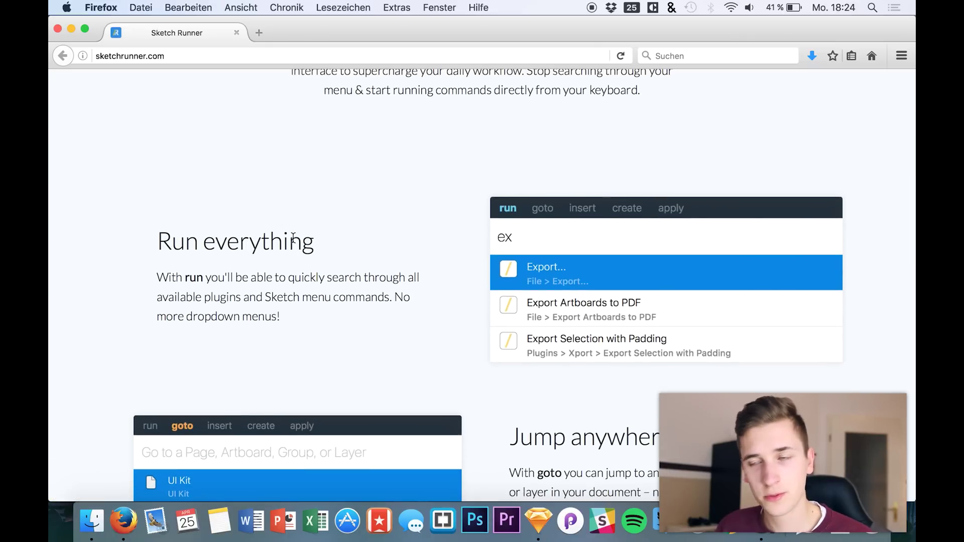
{"action": "scroll", "coordinate": [293, 237], "scroll_direction": "down", "scroll_amount": 2}
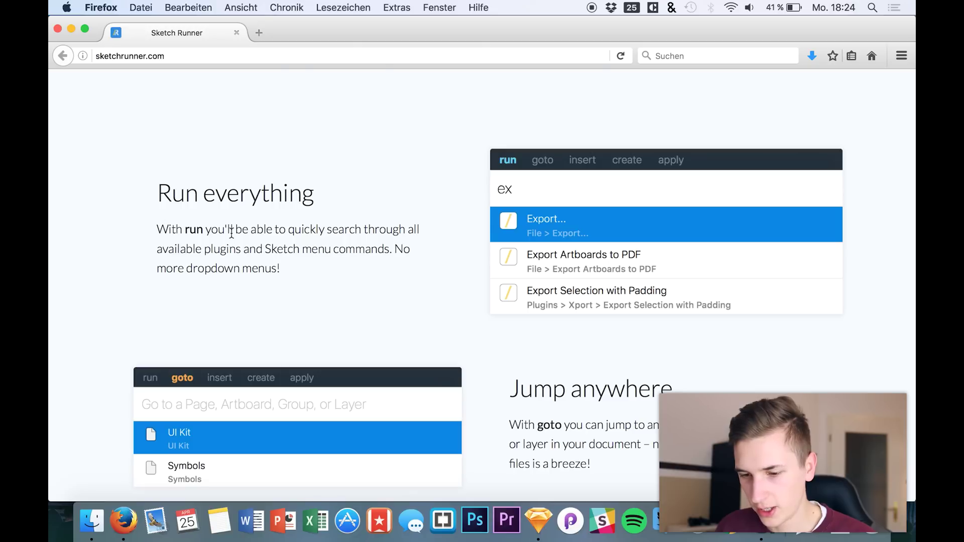
{"action": "left_click", "coordinate": [813, 56]}
{"action": "left_click", "coordinate": [579, 111]}
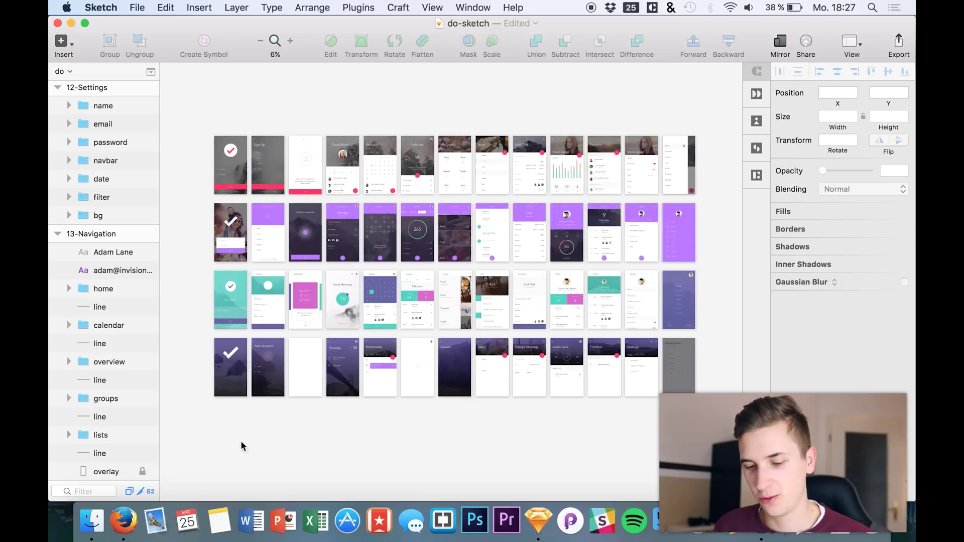
Open the extracted do-sketch.sketch file in Sketch
{"action": "left_click", "coordinate": [124, 522]}
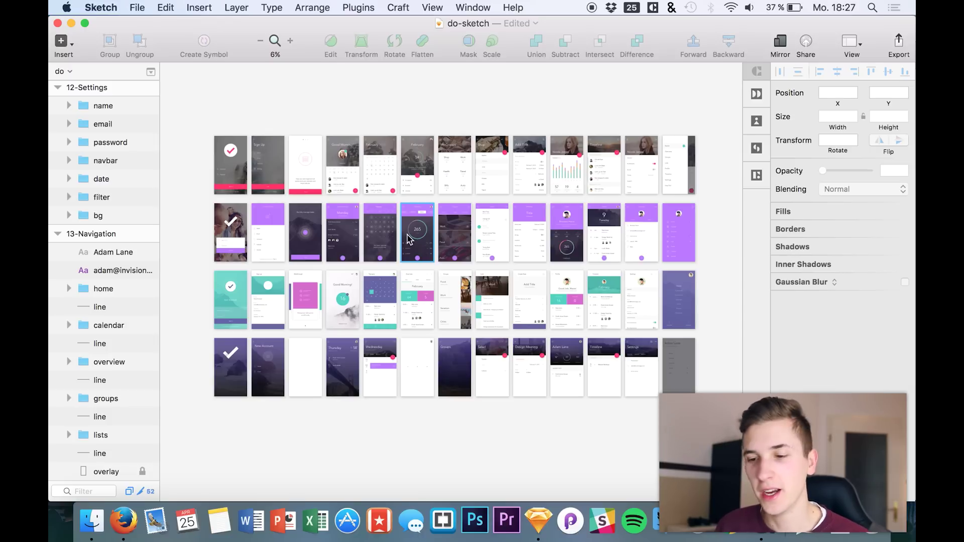
Open Runner and preview the 'Exp' and 'Grid' searches, leaving the query empty
{"action": "left_click", "coordinate": [362, 8]}
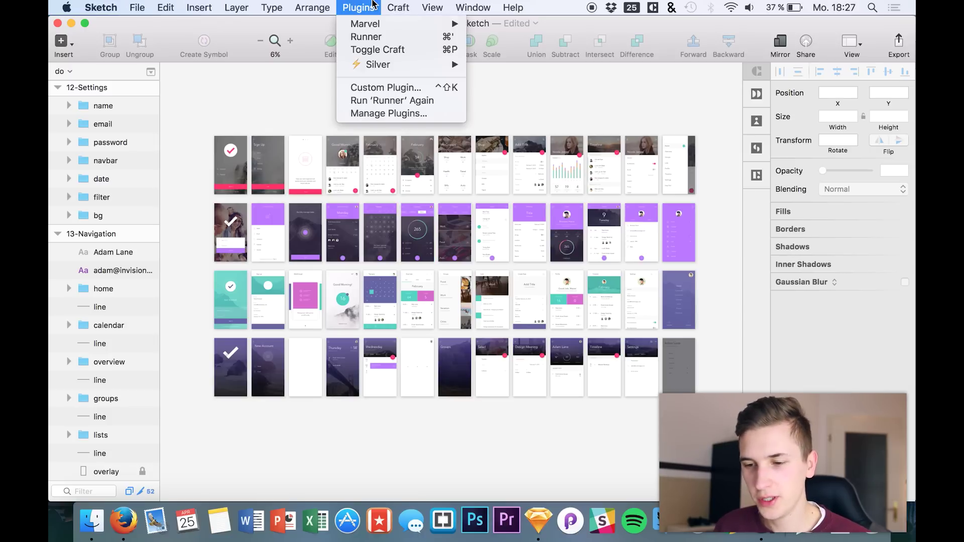
{"action": "left_click", "coordinate": [365, 39]}
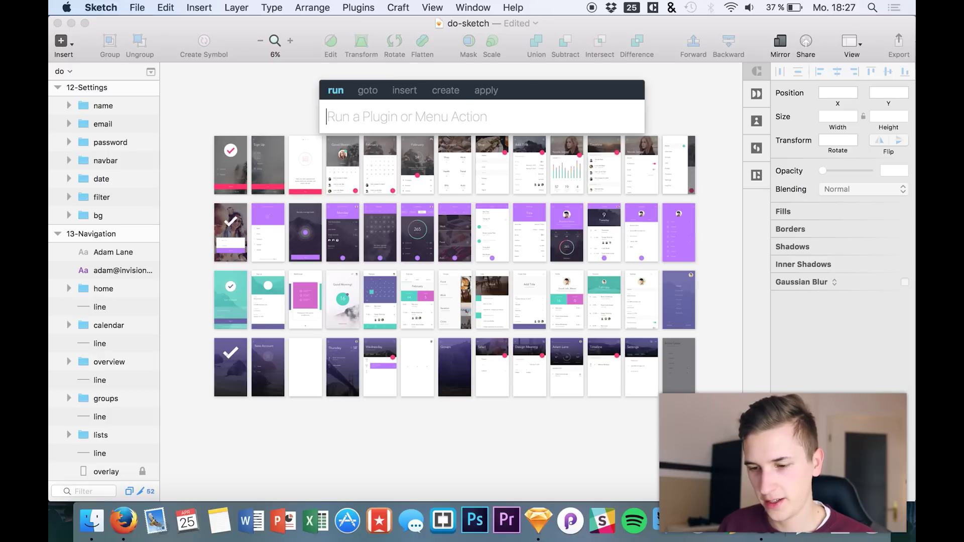
{"action": "type", "text": "Exp"}
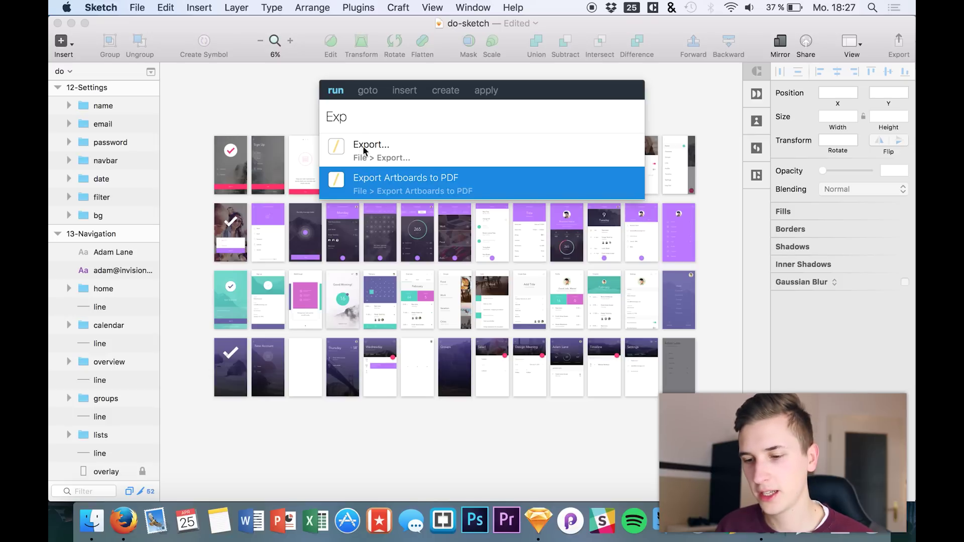
{"action": "key", "text": "BackSpace"}
{"action": "key", "text": "BackSpace"}
{"action": "key", "text": "BackSpace"}
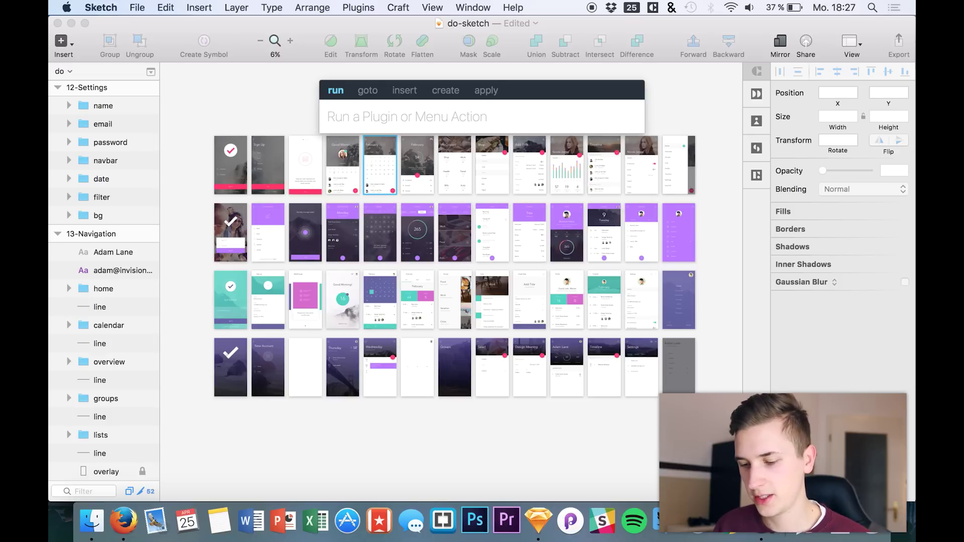
{"action": "type", "text": "Grid"}
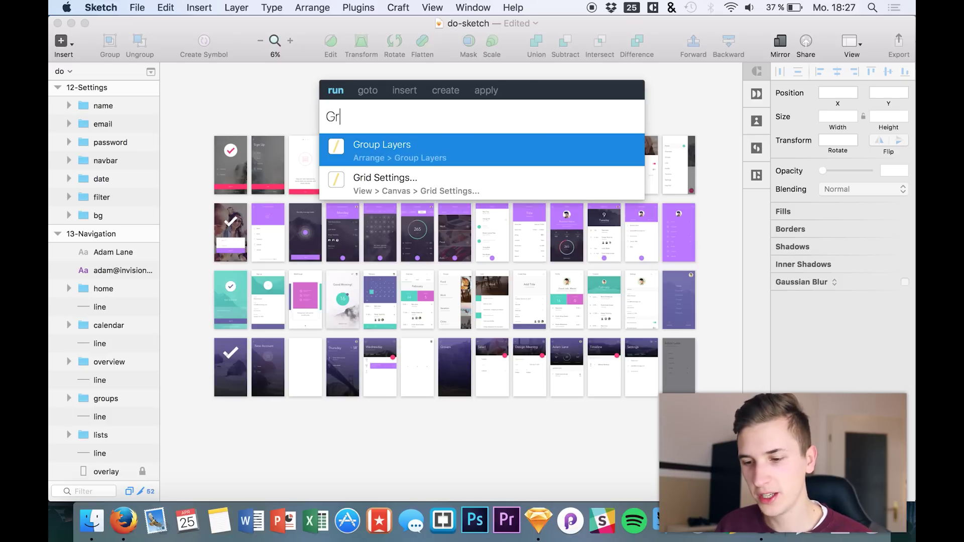
{"action": "key", "text": "BackSpace"}
{"action": "key", "text": "BackSpace"}
{"action": "key", "text": "BackSpace"}
{"action": "key", "text": "BackSpace"}
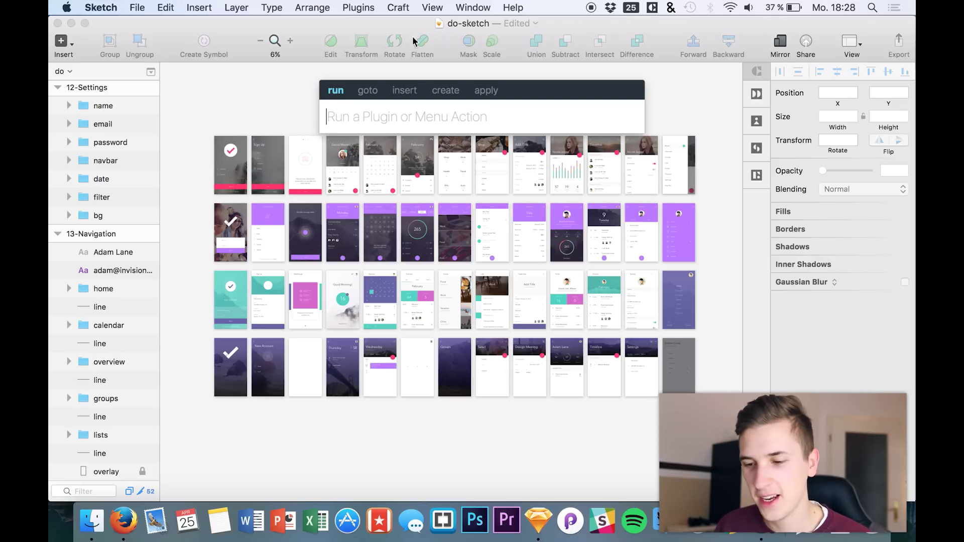
Switch the Runner palette to goto mode to list the document's pages and artboards
{"action": "left_click_drag", "start_coordinate": [535, 96], "coordinate": [512, 112]}
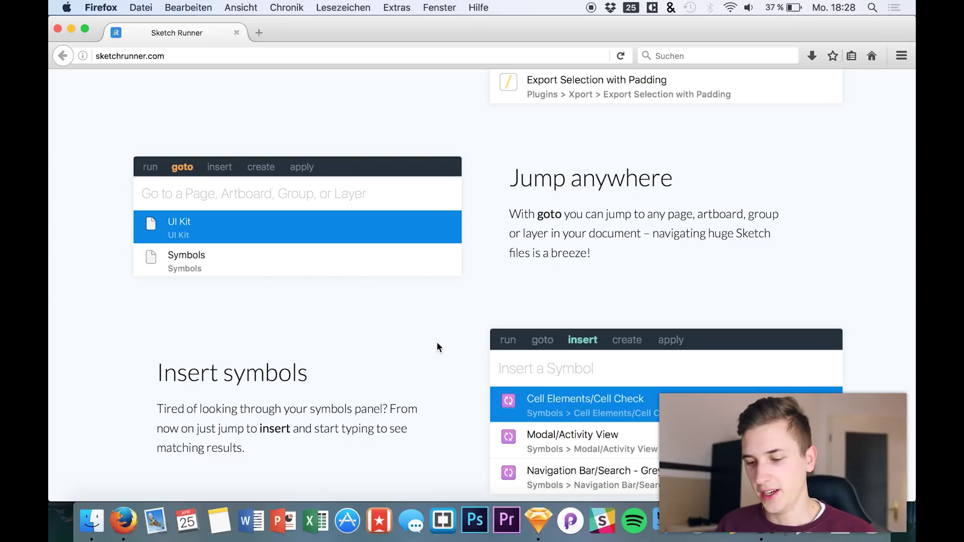
{"action": "left_click", "coordinate": [539, 520]}
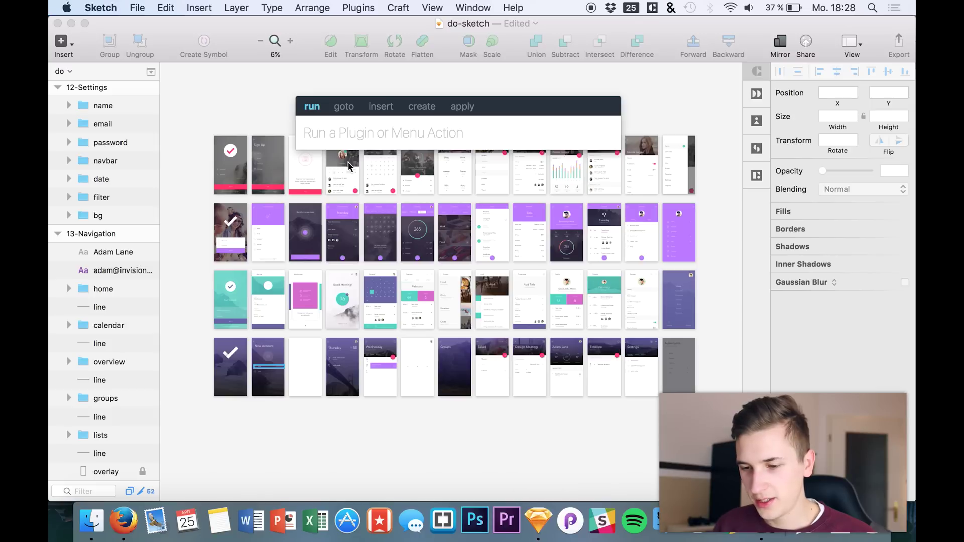
{"action": "left_click", "coordinate": [344, 107]}
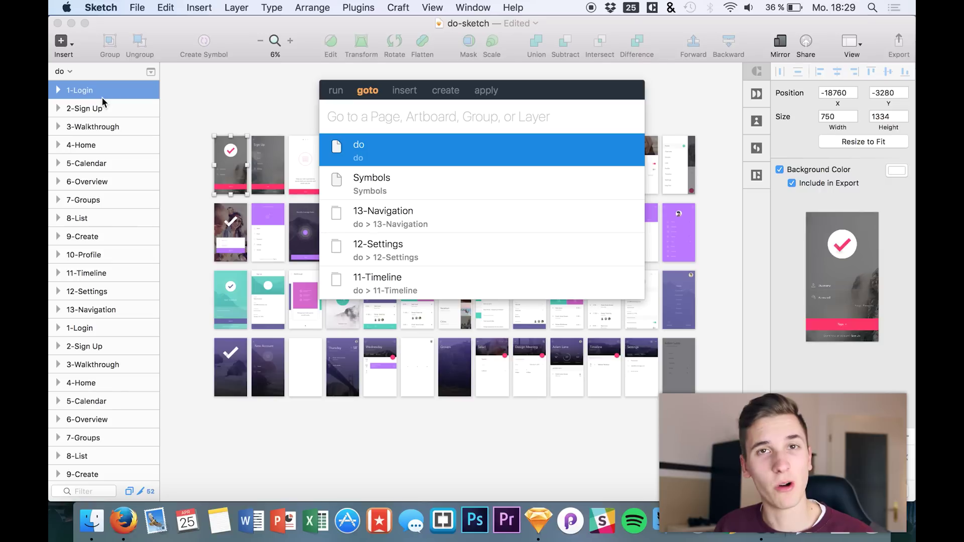
Jump to the ABC layer via Runner goto 'abc', then reopen Runner's goto list
{"action": "type", "text": "abc"}
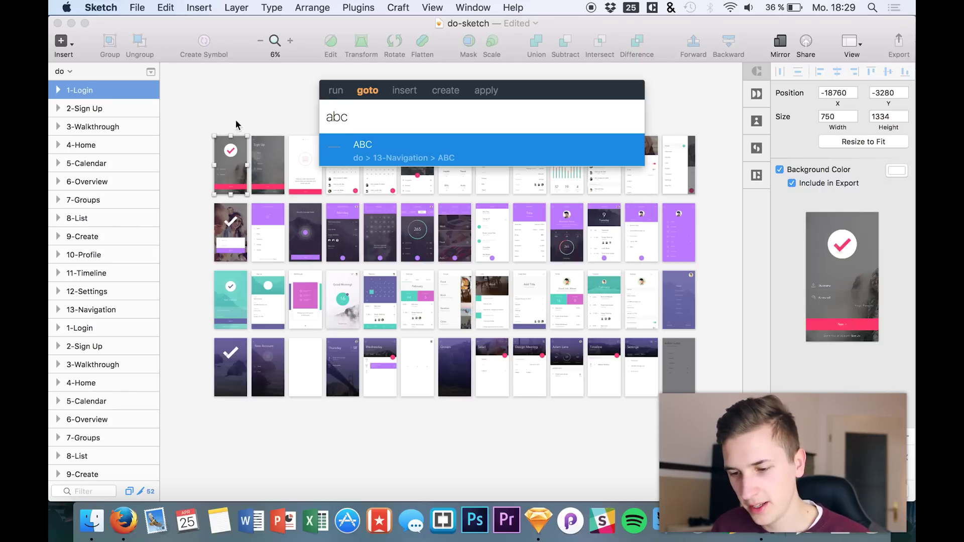
{"action": "left_click", "coordinate": [431, 149]}
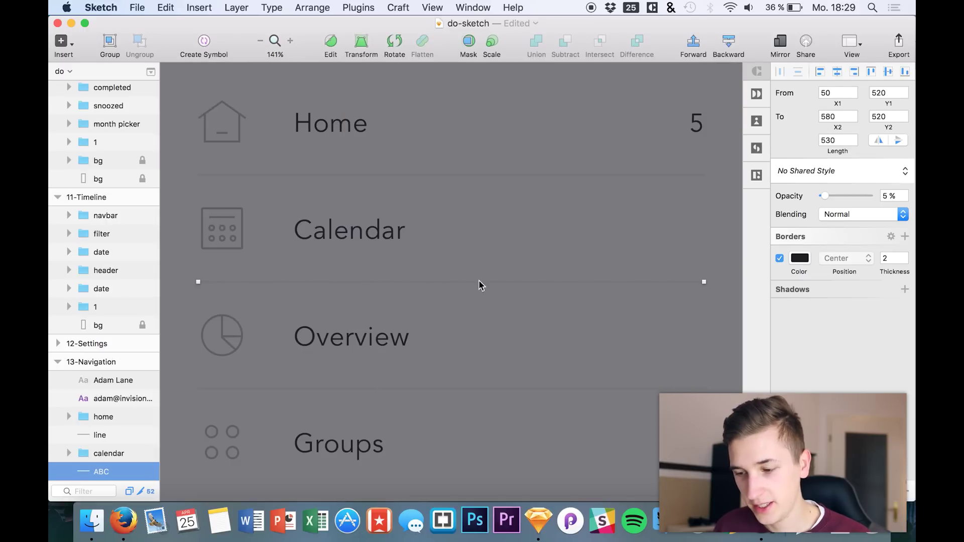
{"action": "key", "text": "super+apostrophe"}
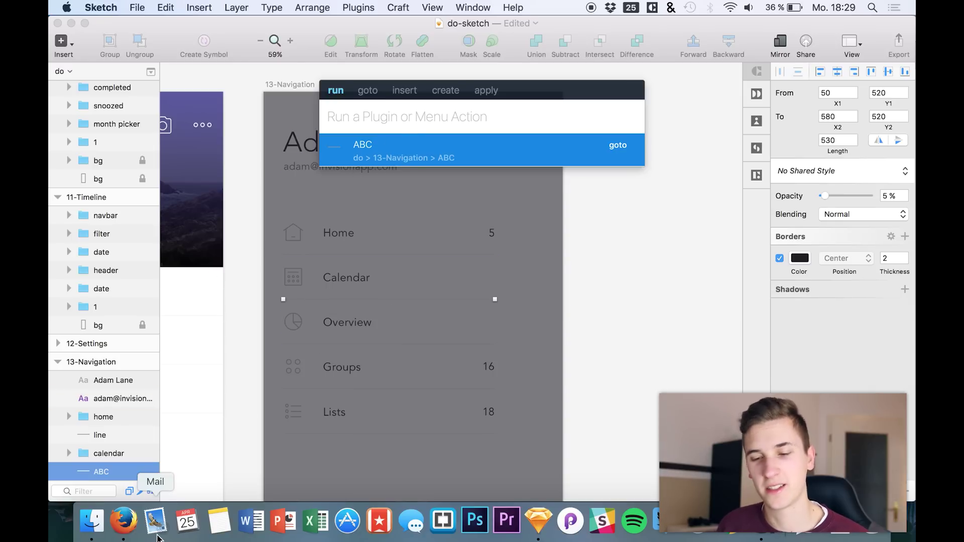
{"action": "left_click", "coordinate": [368, 91]}
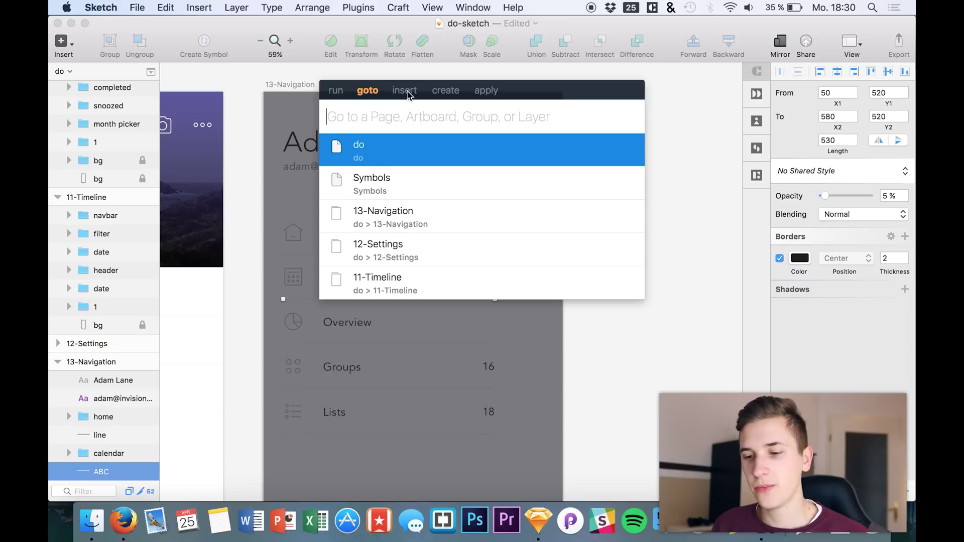
Insert the Bar / Status Bar / Black symbol via Runner and snap it to 0, 0
{"action": "left_click", "coordinate": [405, 90]}
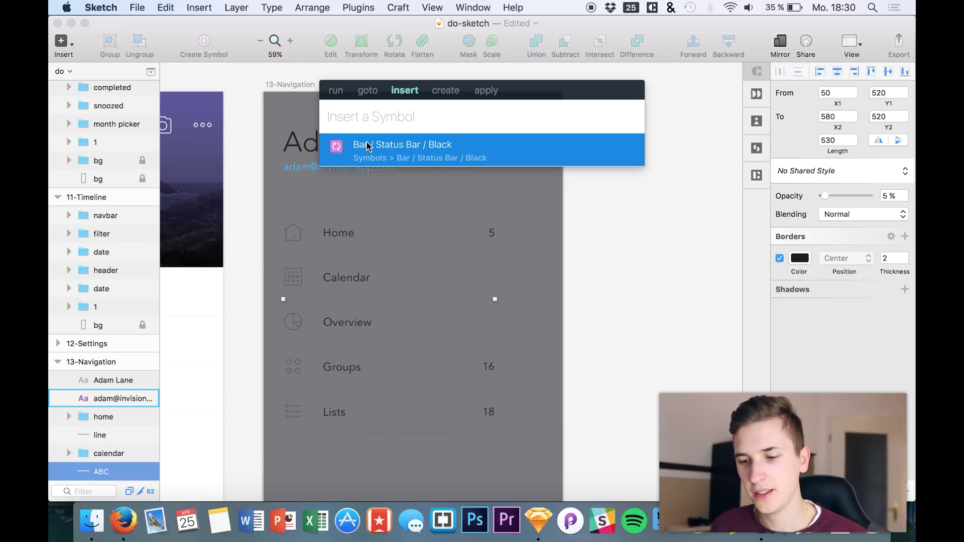
{"action": "left_click", "coordinate": [391, 160]}
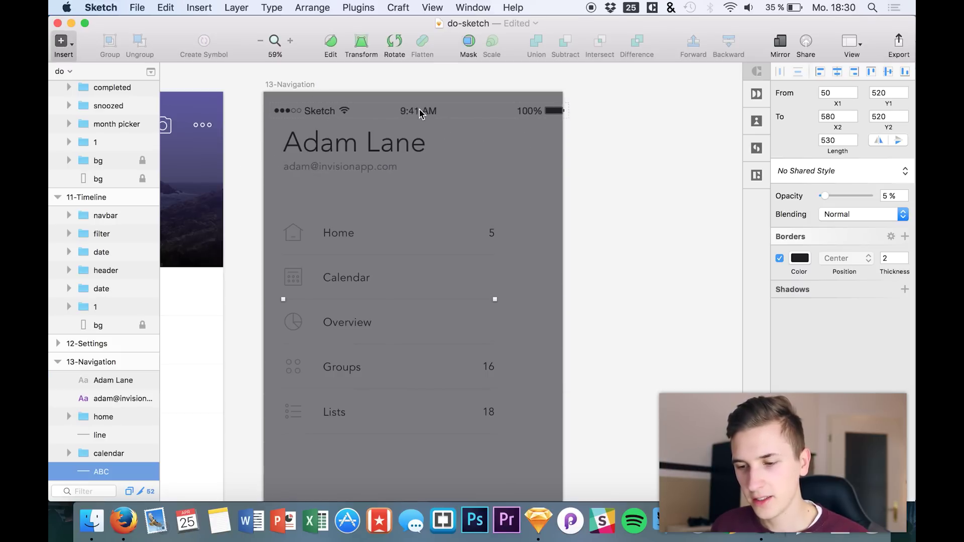
{"action": "left_click", "coordinate": [412, 109]}
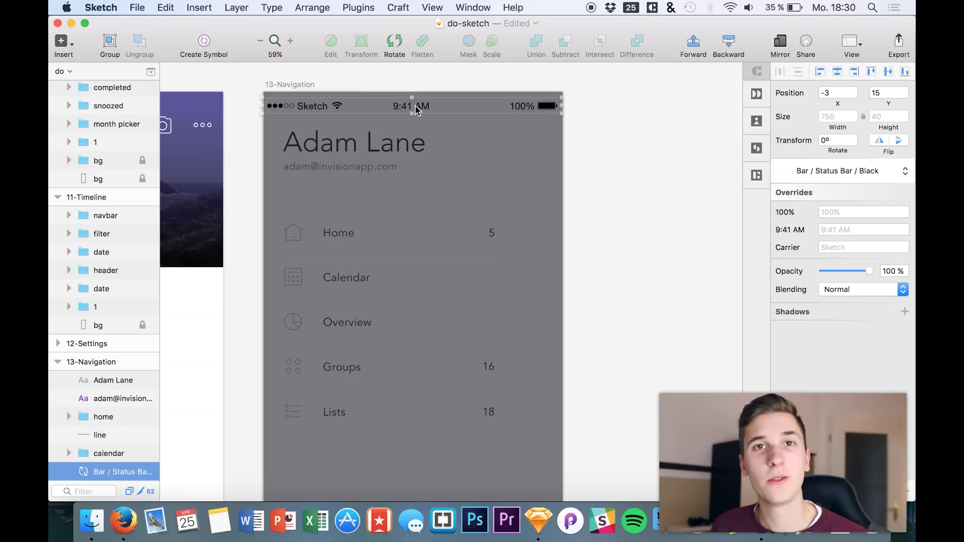
{"action": "left_click_drag", "start_coordinate": [425, 106], "coordinate": [422, 103]}
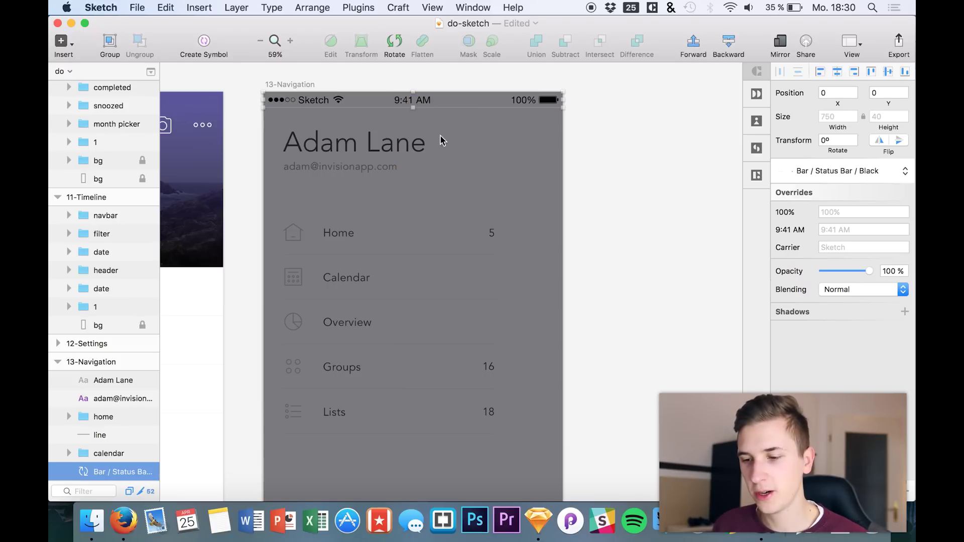
{"action": "scroll", "coordinate": [452, 198], "scroll_direction": "down", "scroll_amount": 10}
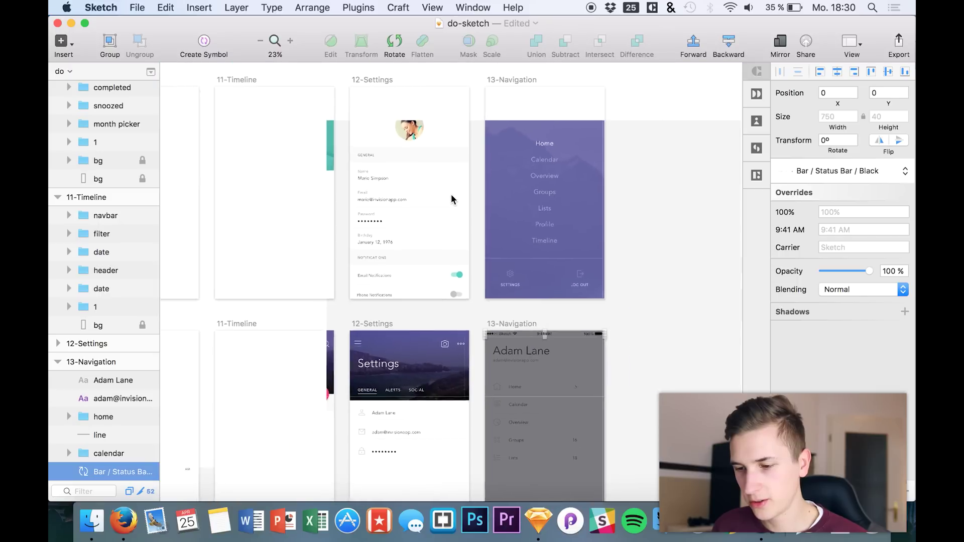
{"action": "scroll", "coordinate": [452, 199], "scroll_direction": "up", "scroll_amount": 2}
{"action": "left_click", "coordinate": [522, 145]}
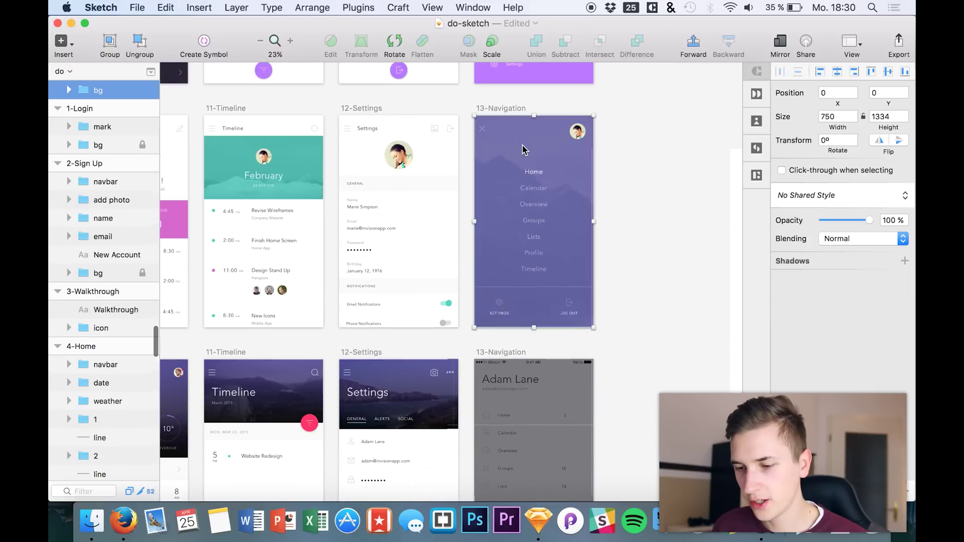
Insert the Bar / Status Bar / Black symbol flush with the purple menu artboard's top-left corner
{"action": "scroll", "coordinate": [523, 149], "scroll_direction": "up", "scroll_amount": 5}
{"action": "left_click", "coordinate": [359, 7]}
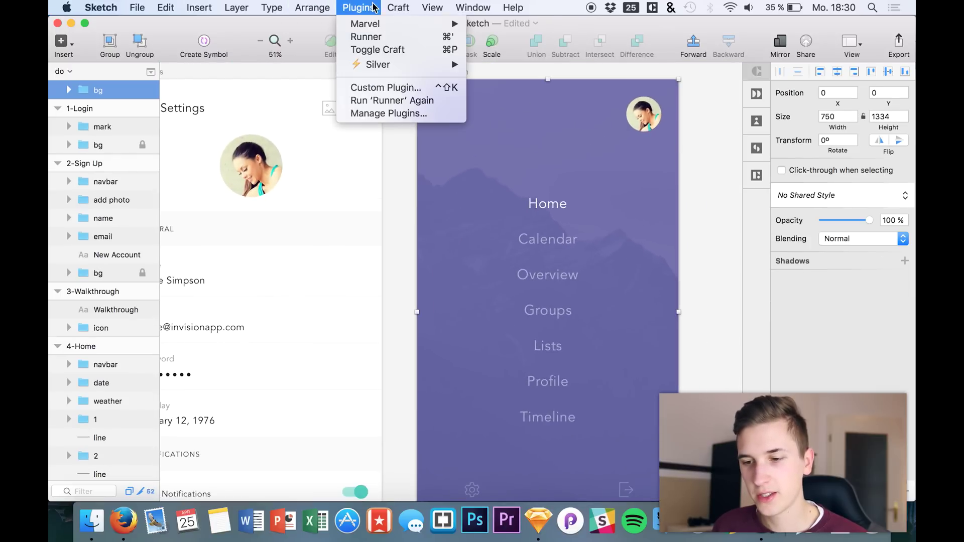
{"action": "left_click", "coordinate": [366, 38]}
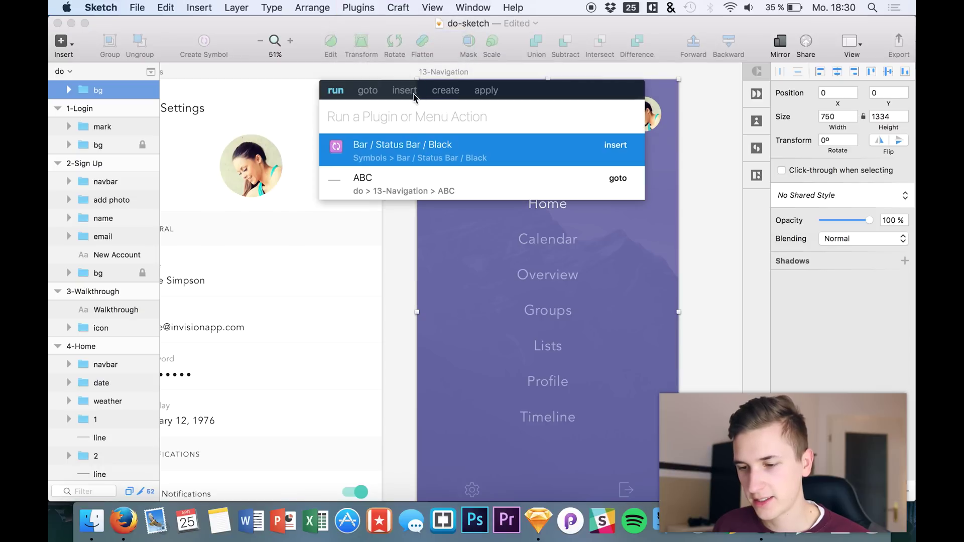
{"action": "left_click", "coordinate": [409, 91]}
{"action": "key", "text": "Escape"}
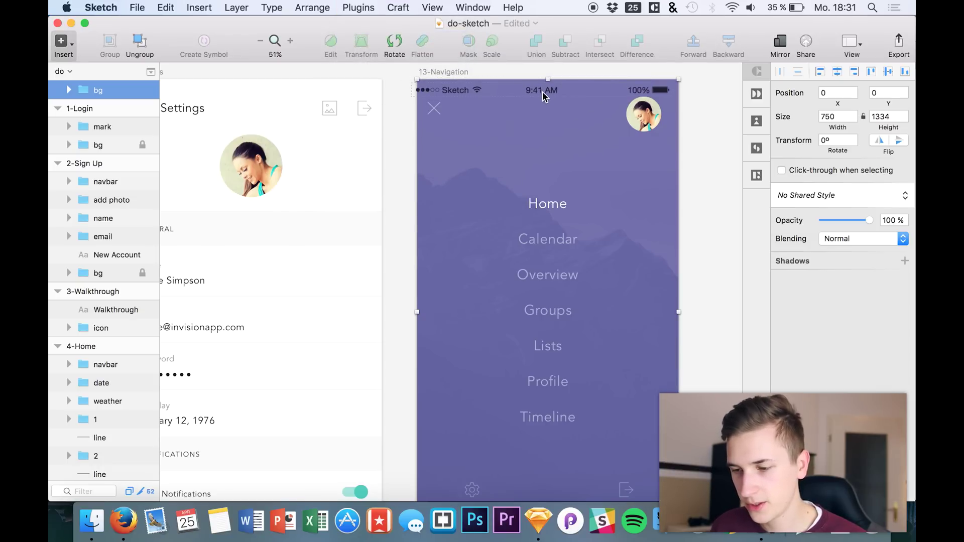
{"action": "left_click", "coordinate": [544, 92]}
{"action": "left_click_drag", "start_coordinate": [548, 93], "coordinate": [552, 90]}
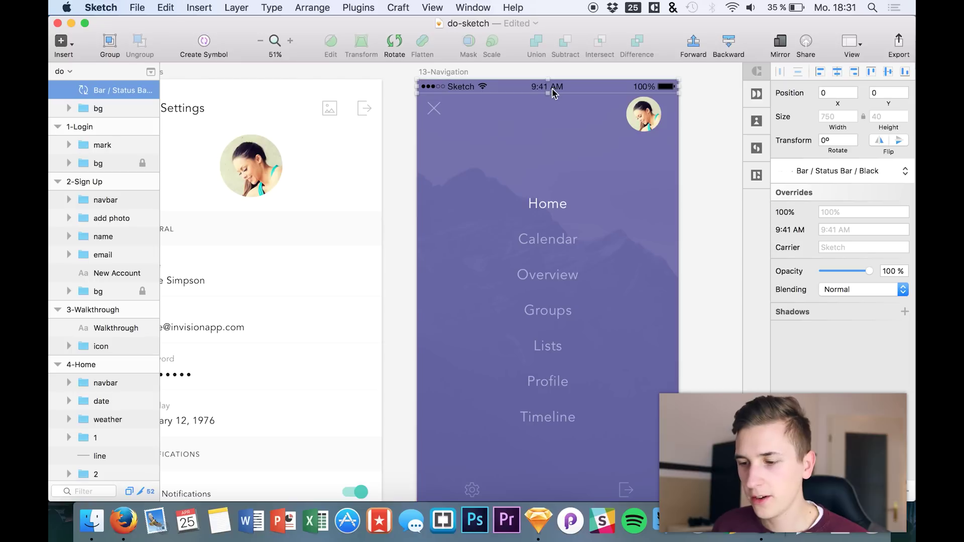
{"action": "left_click", "coordinate": [687, 98]}
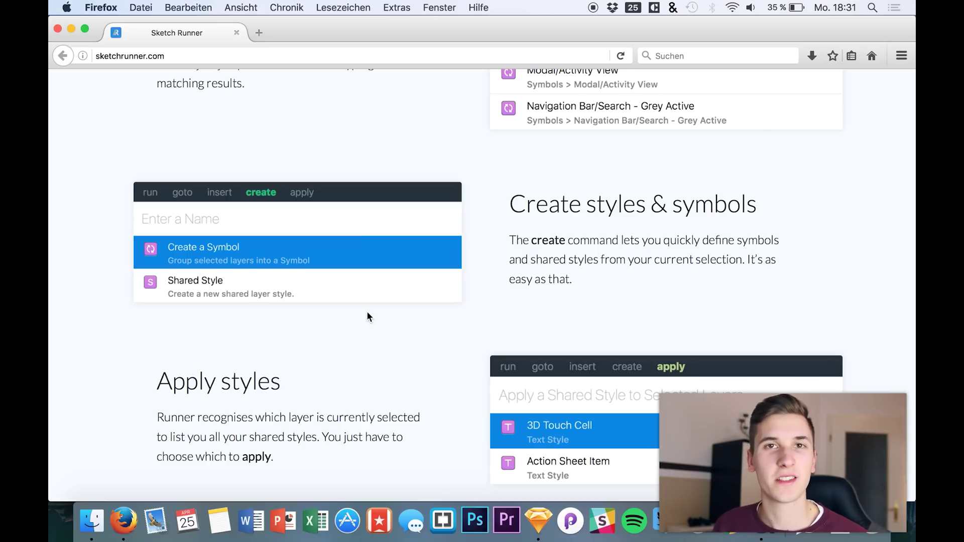
Dismiss Runner and select the menu artboard's background group
{"action": "left_click", "coordinate": [539, 521]}
{"action": "key", "text": "Escape"}
{"action": "left_click", "coordinate": [536, 221]}
Select the Home label and create the shared text style 'Text Style 1' in Runner
{"action": "double_click", "coordinate": [549, 214]}
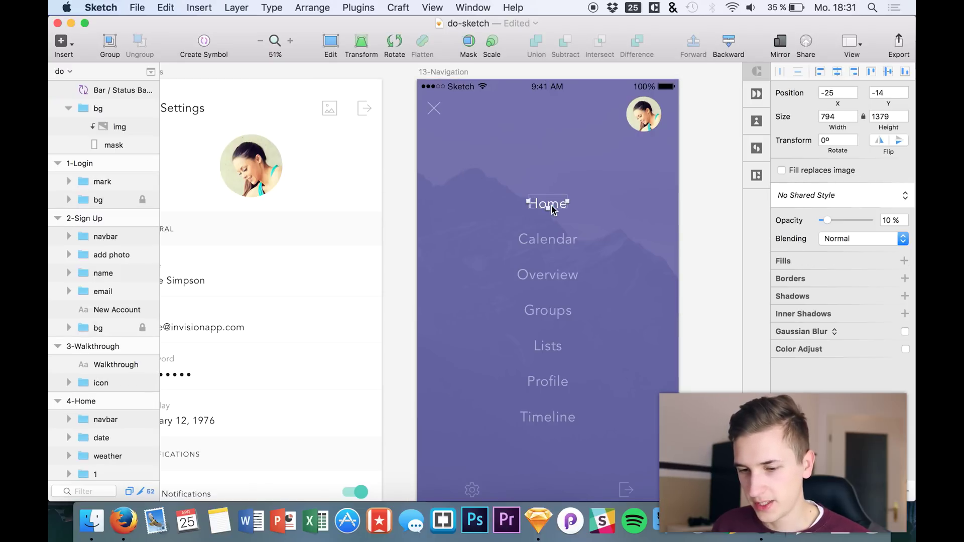
{"action": "left_click", "coordinate": [549, 204]}
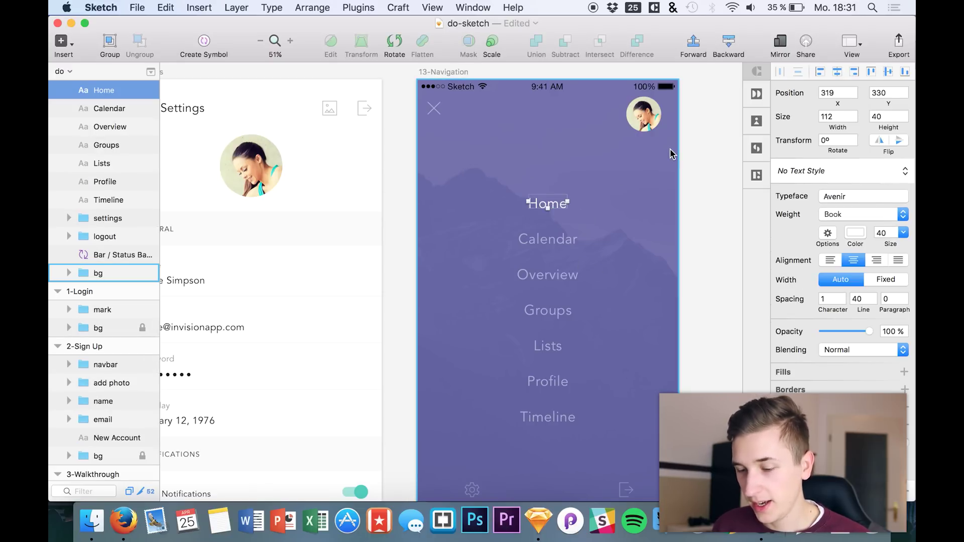
{"action": "left_click", "coordinate": [442, 3]}
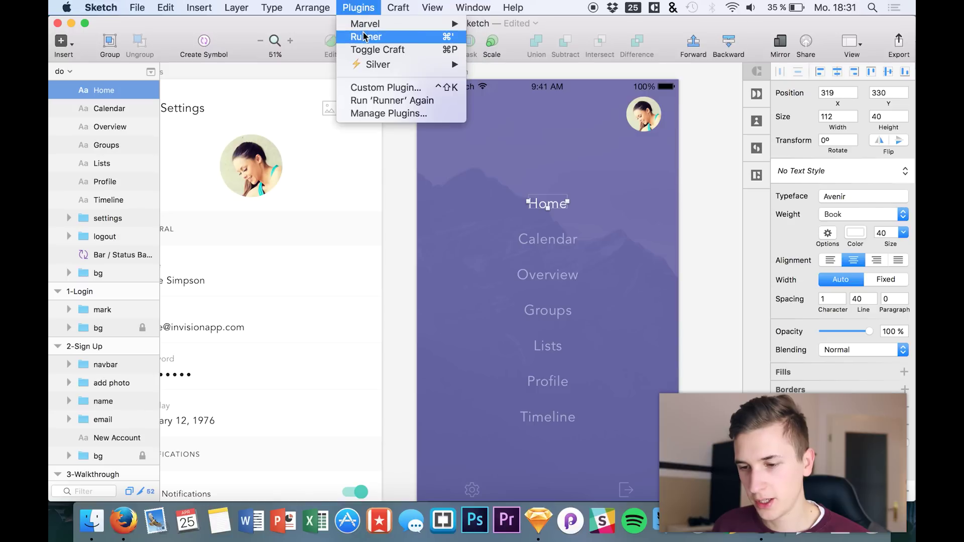
{"action": "left_click", "coordinate": [365, 38]}
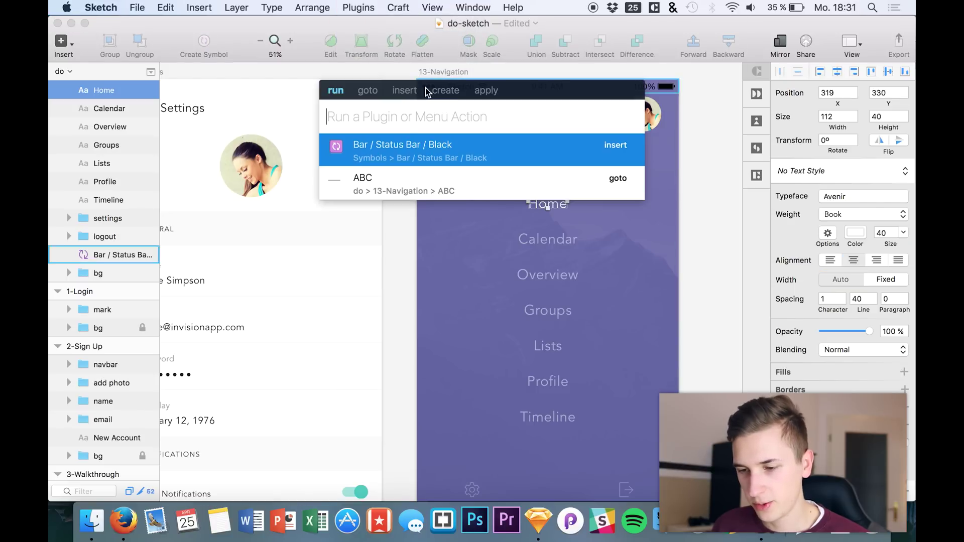
{"action": "left_click", "coordinate": [446, 93]}
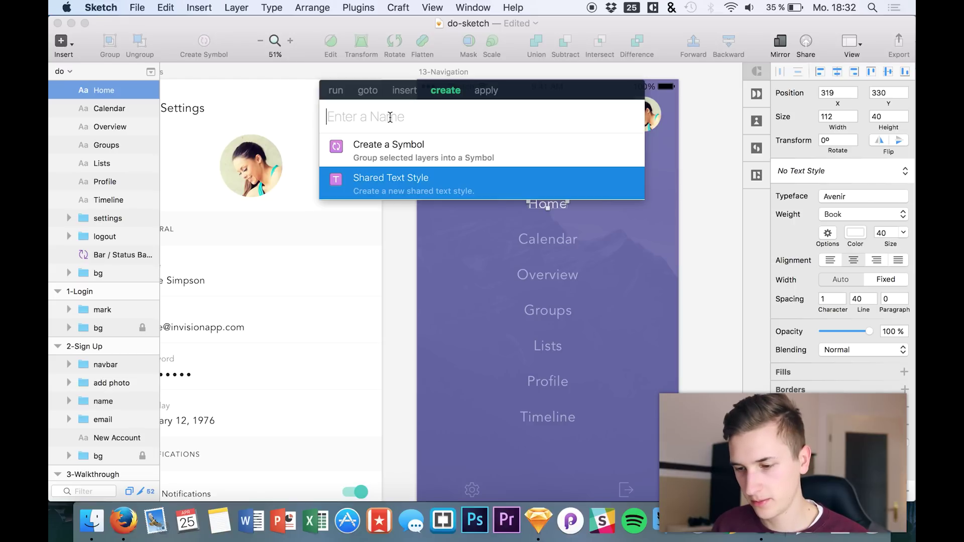
{"action": "type", "text": "Text Style 1"}
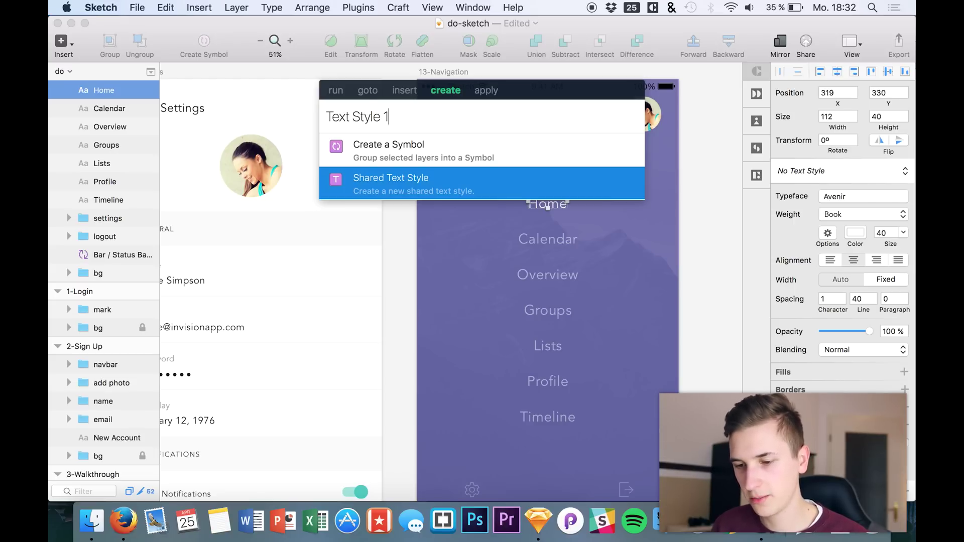
{"action": "key", "text": "Return"}
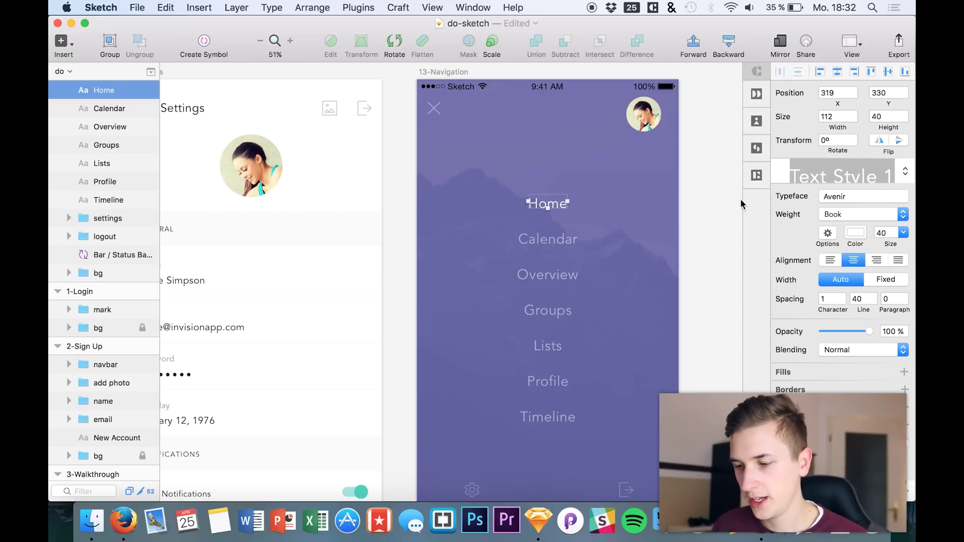
{"action": "left_click", "coordinate": [780, 181]}
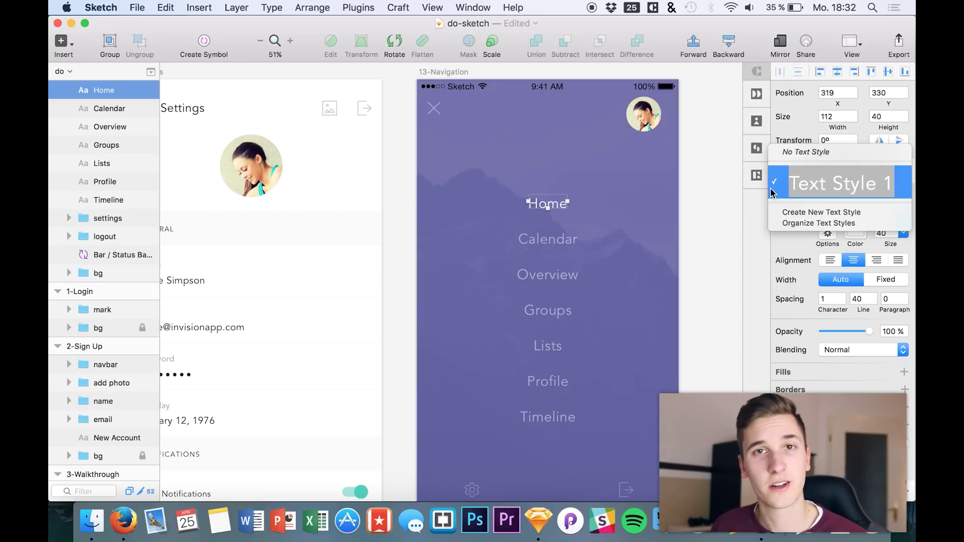
{"action": "left_click", "coordinate": [651, 217]}
{"action": "scroll", "coordinate": [650, 217], "scroll_direction": "down", "scroll_amount": 1}
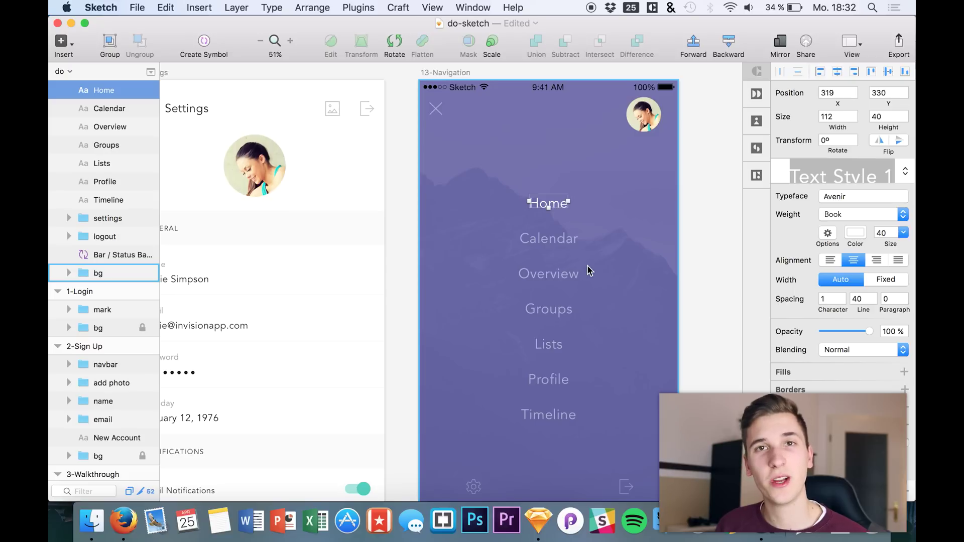
Apply the shared Text Style 1 to the Overview menu label using Runner's apply mode
{"action": "left_click", "coordinate": [552, 275]}
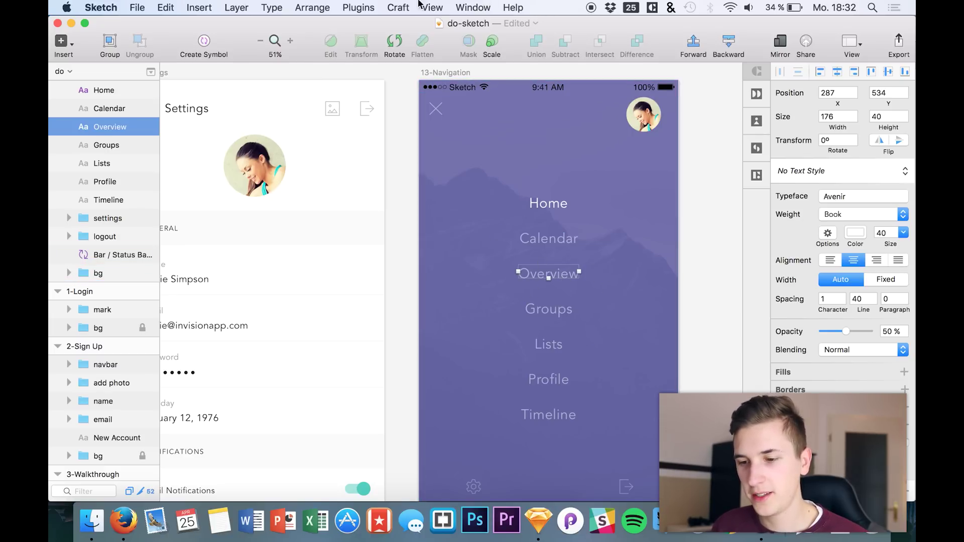
{"action": "left_click", "coordinate": [365, 6]}
{"action": "left_click", "coordinate": [379, 35]}
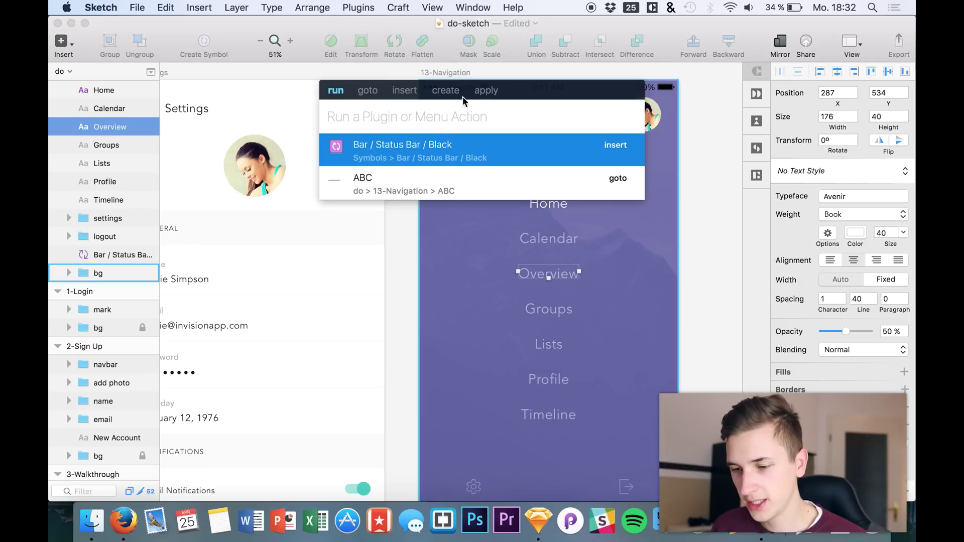
{"action": "left_click", "coordinate": [486, 92]}
{"action": "left_click", "coordinate": [396, 148]}
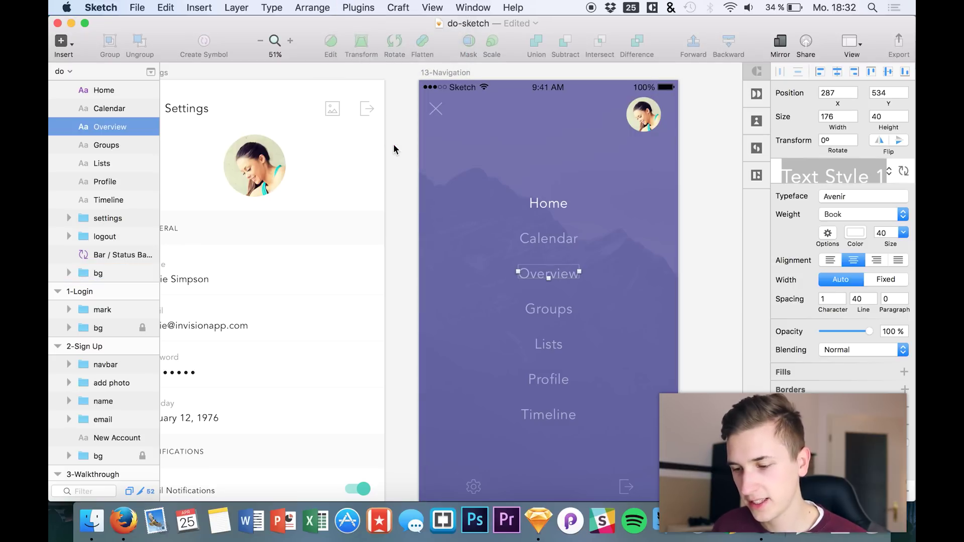
{"action": "left_click", "coordinate": [634, 305]}
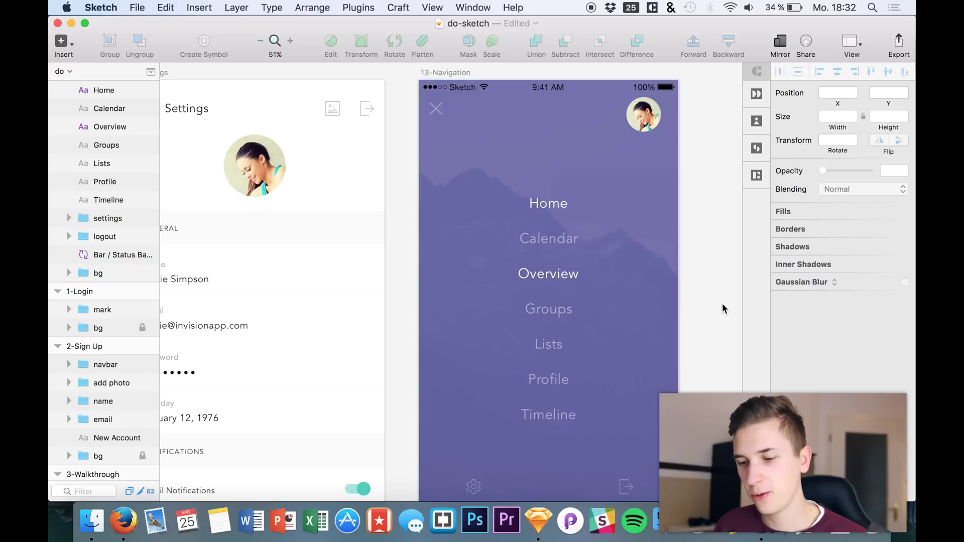
Select the Groups, Lists and Profile menu labels together in the Layers list
{"action": "left_click", "coordinate": [558, 284]}
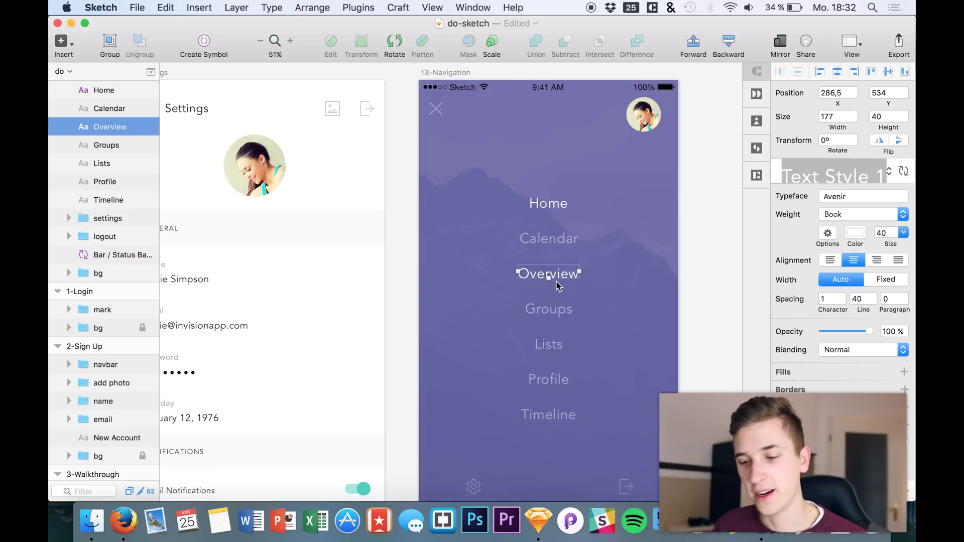
{"action": "left_click", "coordinate": [558, 312]}
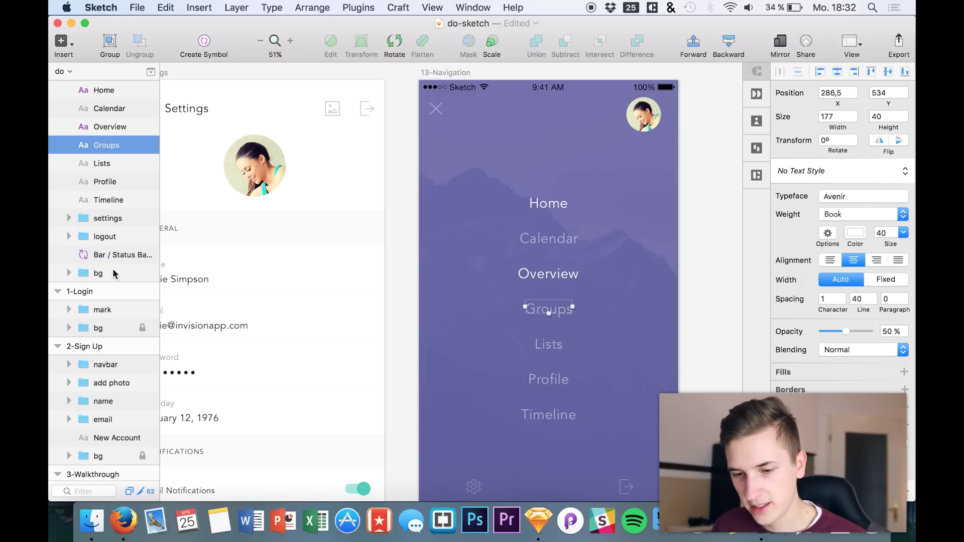
{"action": "left_click", "coordinate": [95, 182], "text": "shift"}
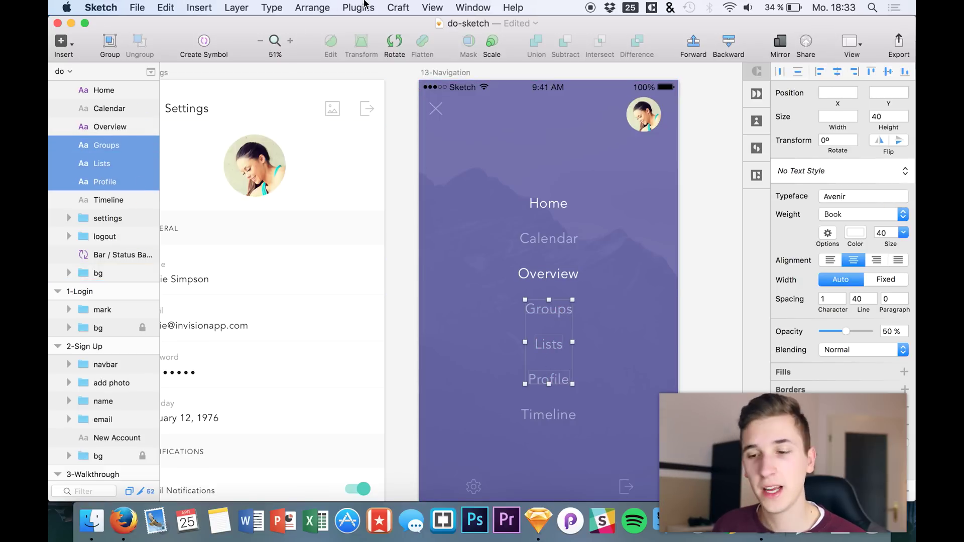
Apply Text Style 1 to the three selected labels with Runner, then deselect
{"action": "left_click", "coordinate": [398, 8]}
{"action": "mouse_move", "coordinate": [358, 7]}
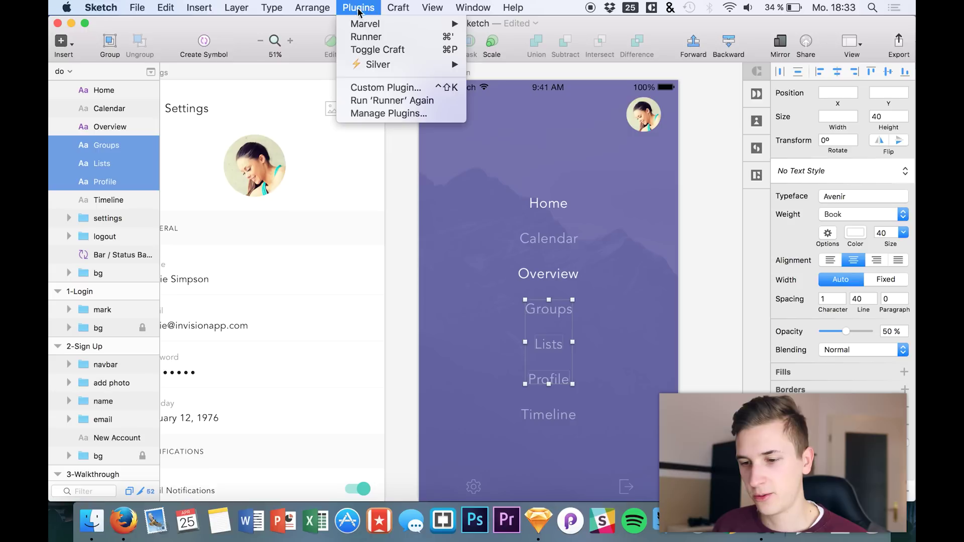
{"action": "left_click", "coordinate": [358, 38]}
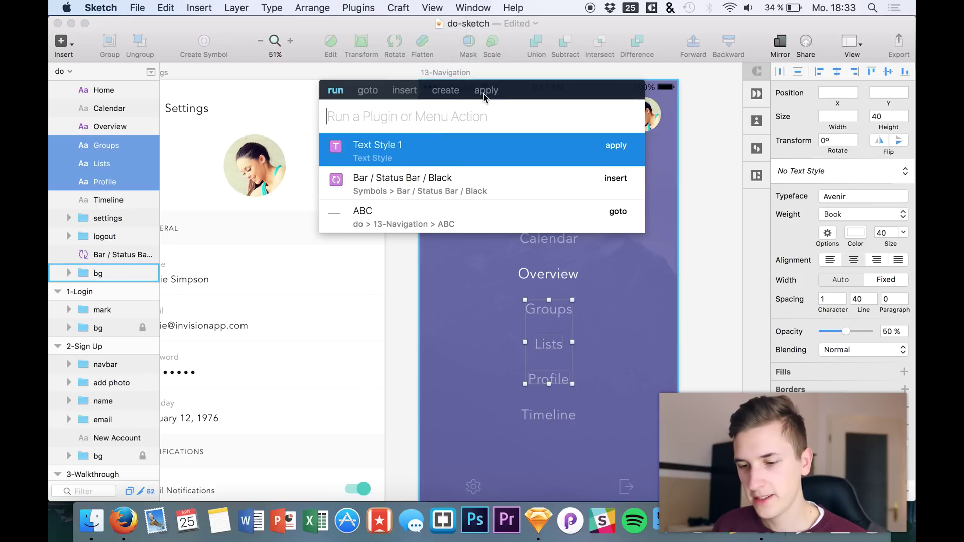
{"action": "left_click", "coordinate": [484, 91]}
{"action": "left_click", "coordinate": [399, 150]}
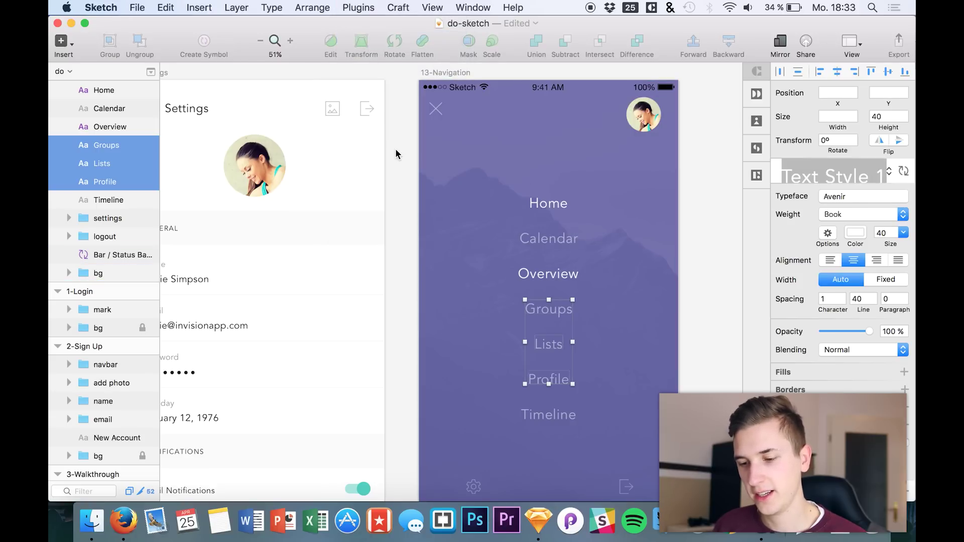
{"action": "left_click", "coordinate": [420, 241]}
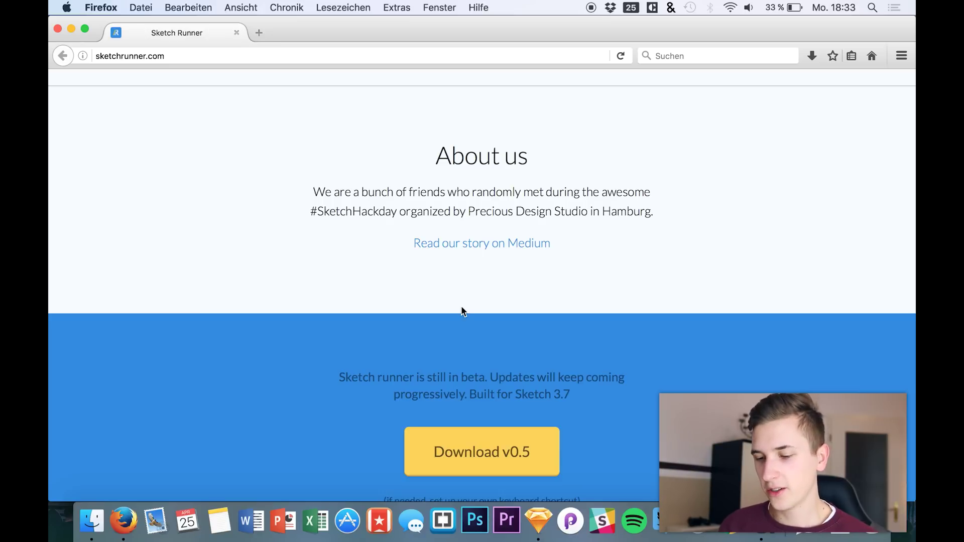
{"action": "scroll", "coordinate": [461, 307], "scroll_direction": "down", "scroll_amount": 5}
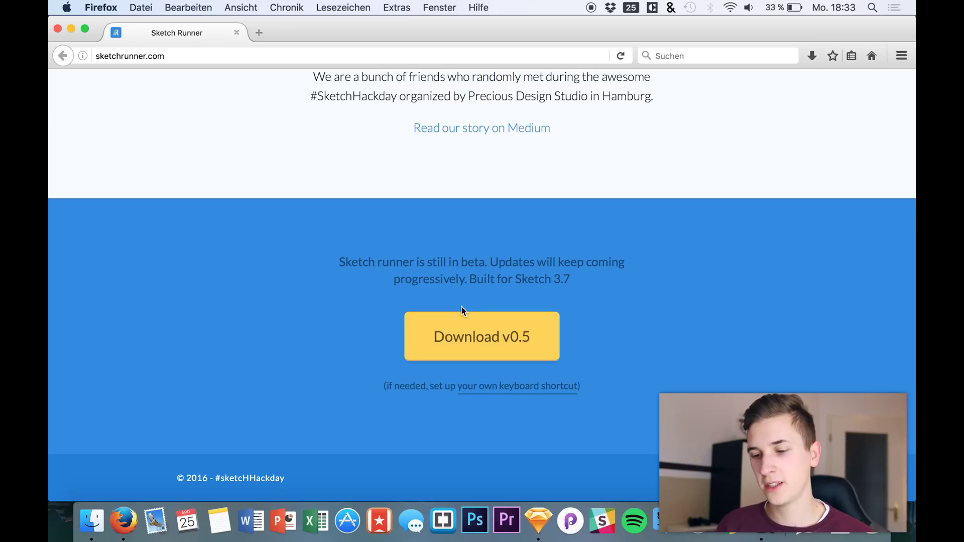
{"action": "scroll", "coordinate": [461, 308], "scroll_direction": "up", "scroll_amount": 20}
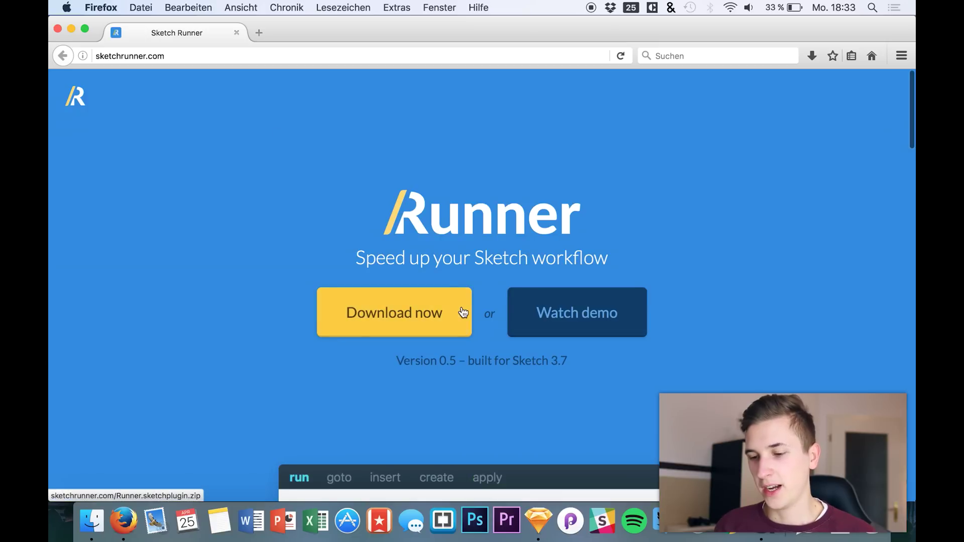
{"action": "scroll", "coordinate": [397, 243], "scroll_direction": "down", "scroll_amount": 20}
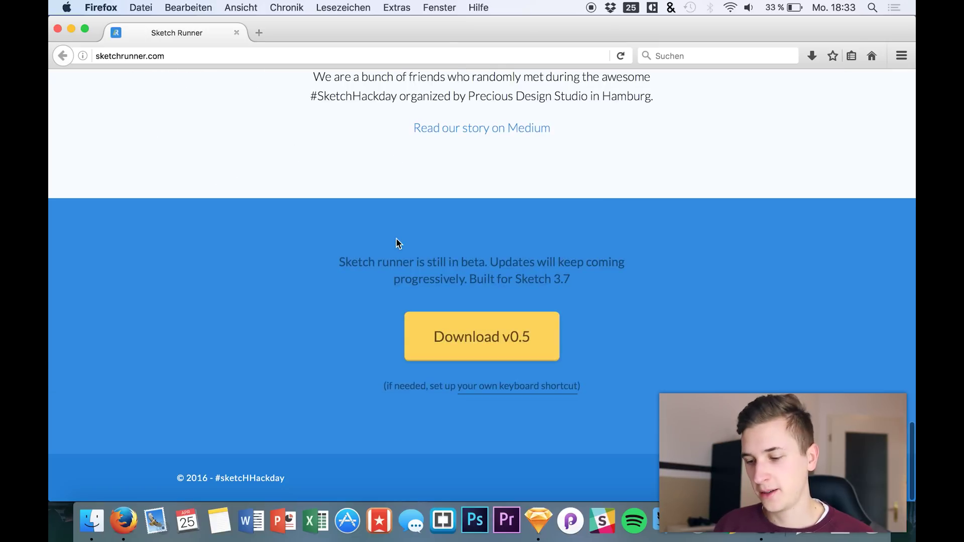